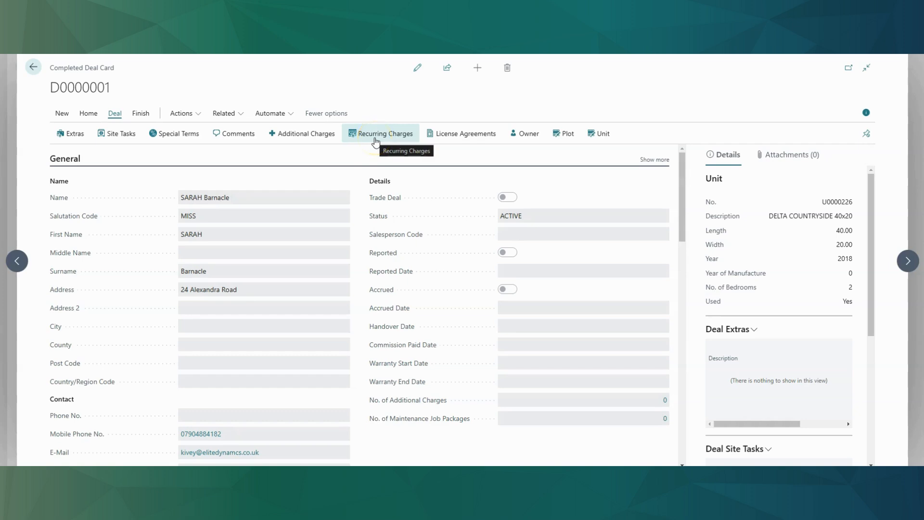
Open deal D0000001's Recurring Charges list, showing RECURRING EXAMPLE and WIFI
left_click(376, 140)
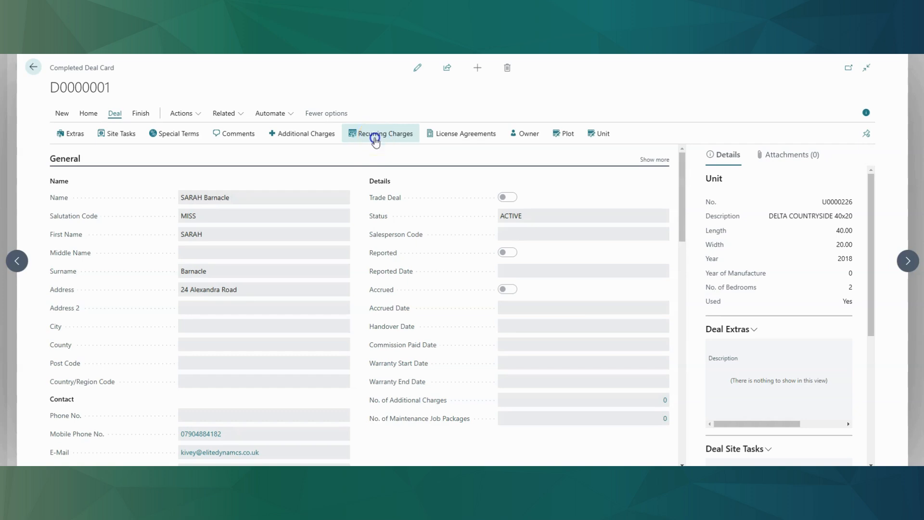
left_click(319, 207)
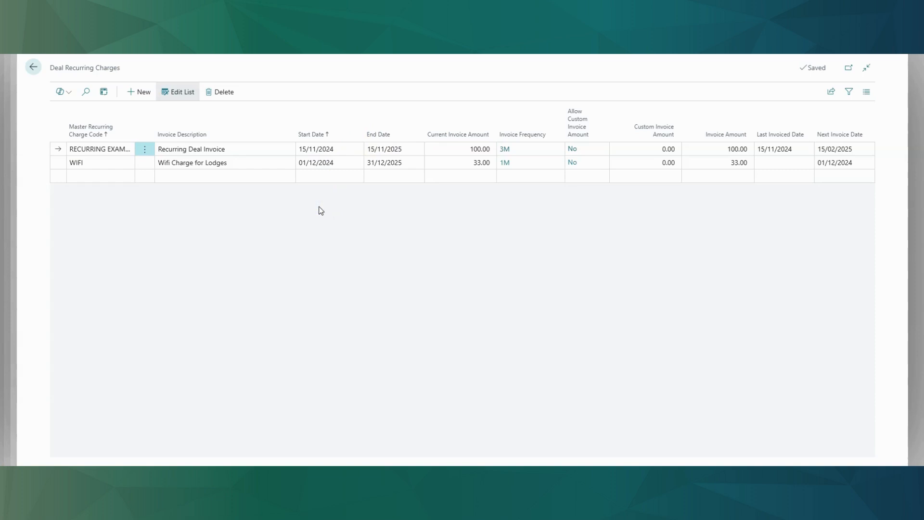
left_click(178, 178)
left_click(198, 193)
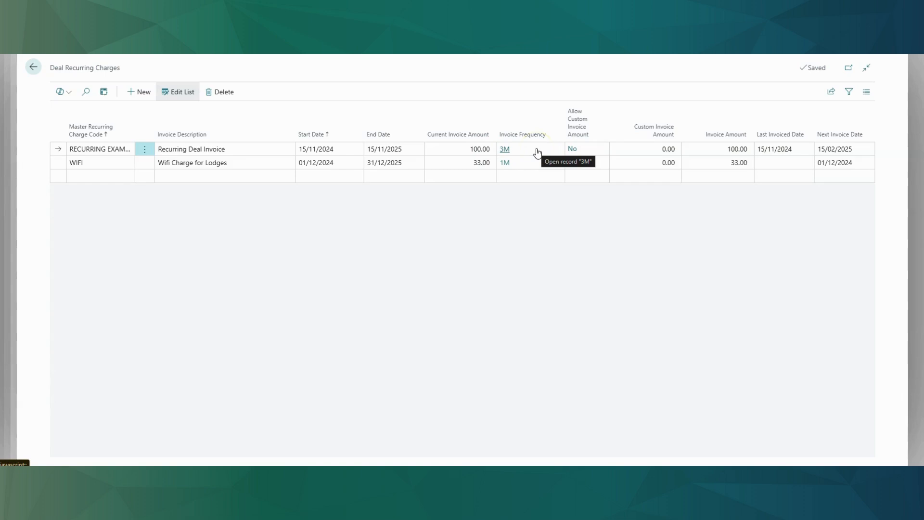
left_click(664, 149)
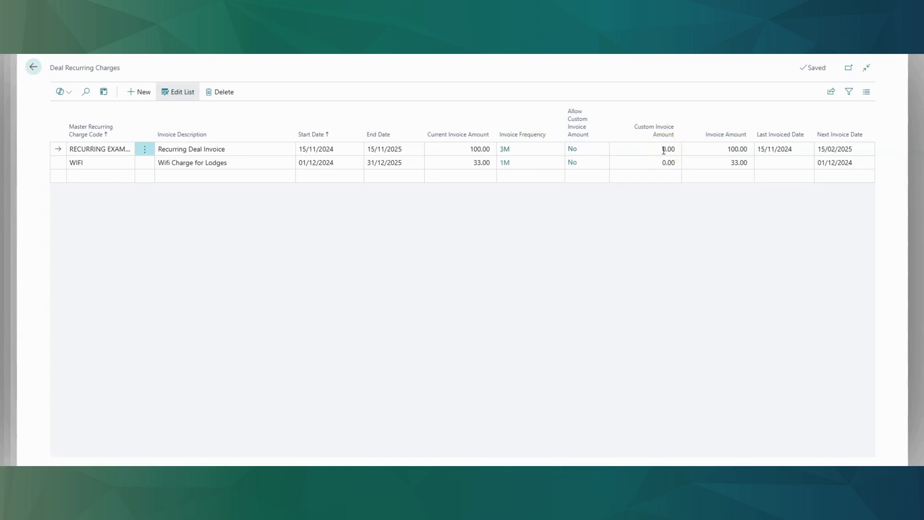
left_click(734, 150)
left_click(783, 149)
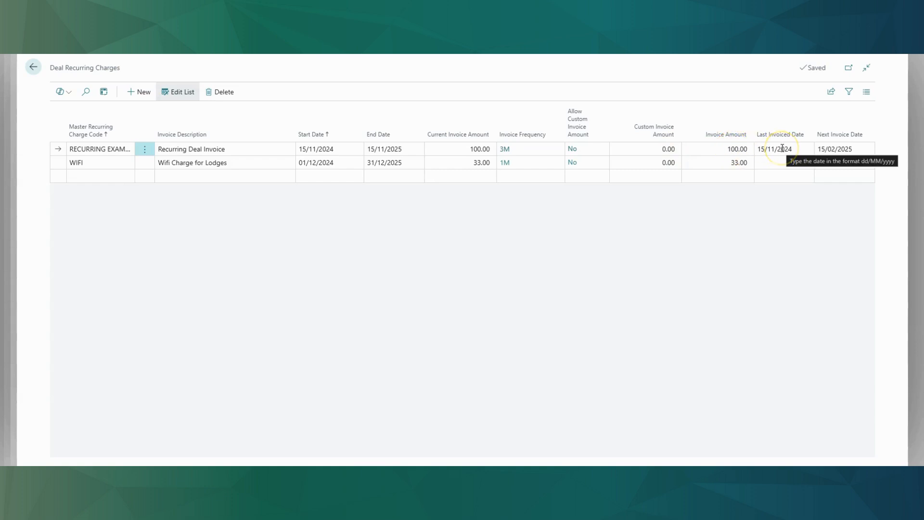
left_click(857, 148)
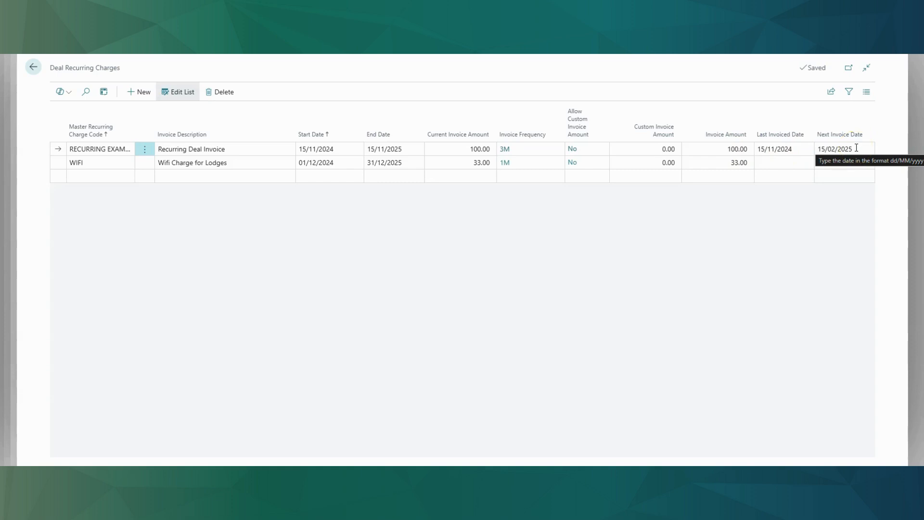
left_click(303, 168)
left_click(246, 162)
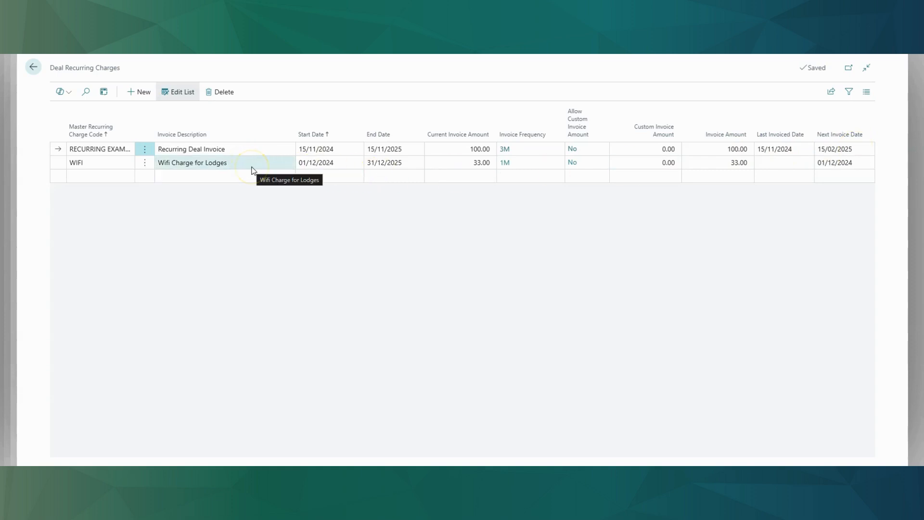
left_click(320, 166)
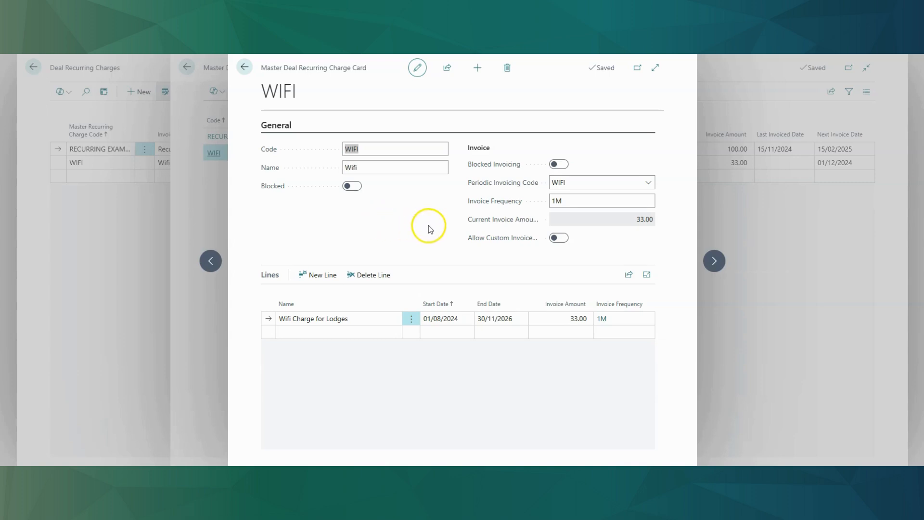
Read the explanation of allowing a custom invoice amount on the WIFI charge card
mouse_move(504, 211)
left_click(516, 246)
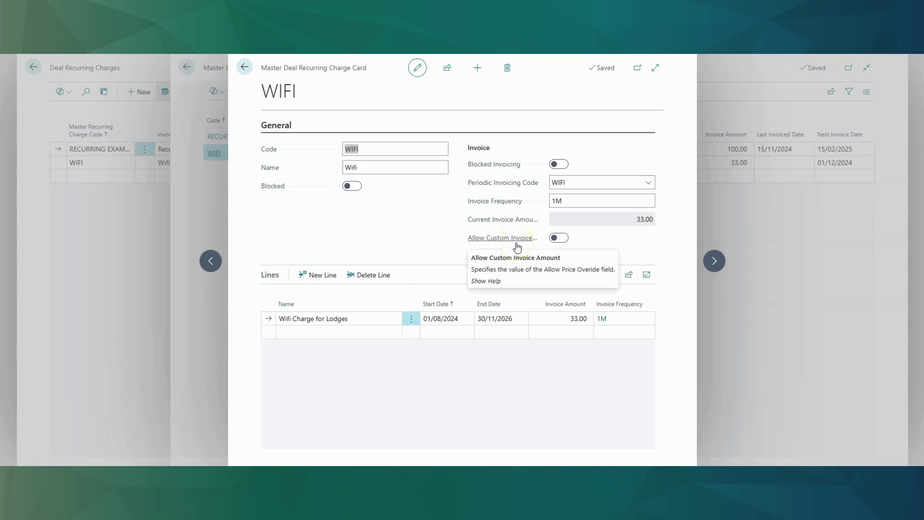
left_click(446, 271)
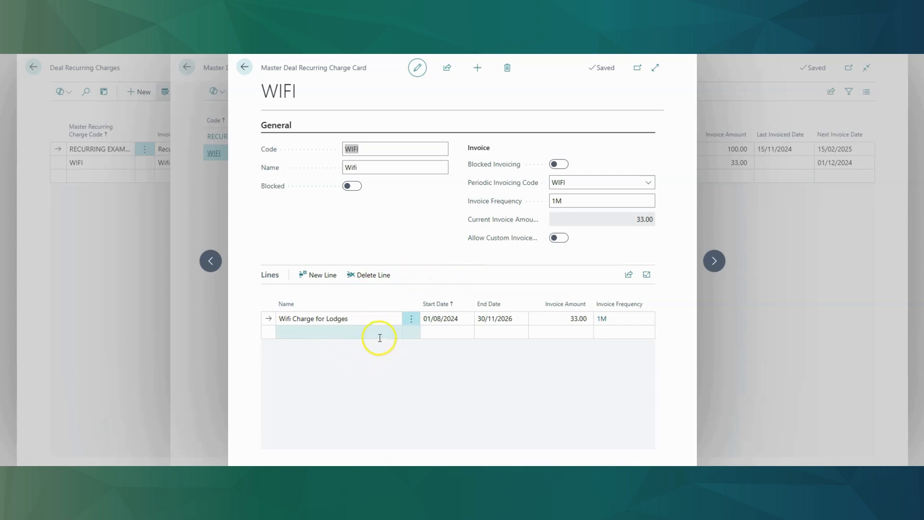
Check the Wifi Charge for Lodges line's start date, end date and 33.00 invoice amount
left_click(386, 322)
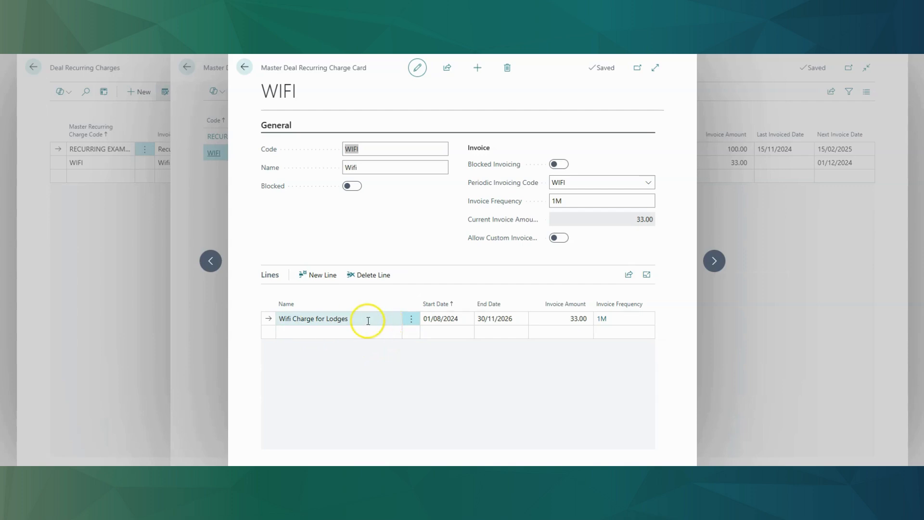
left_click(445, 320)
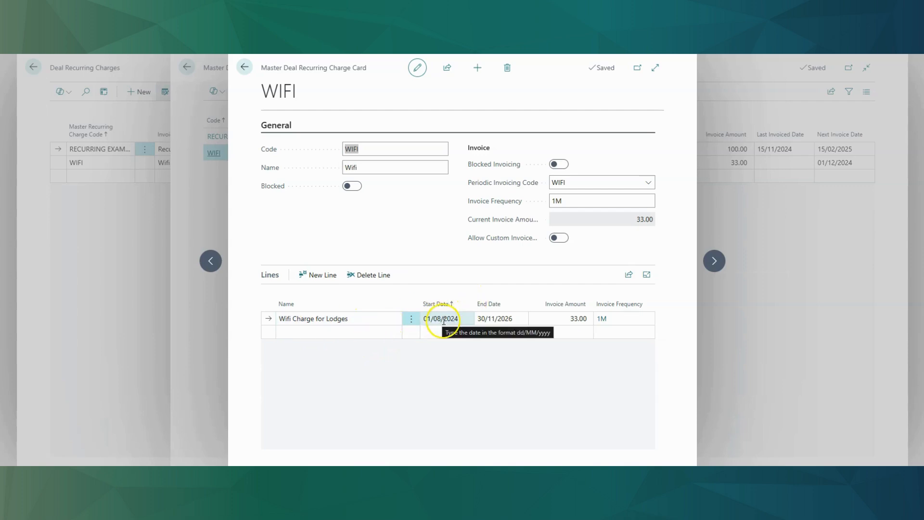
left_click(519, 319)
left_click(546, 315)
left_click(566, 320)
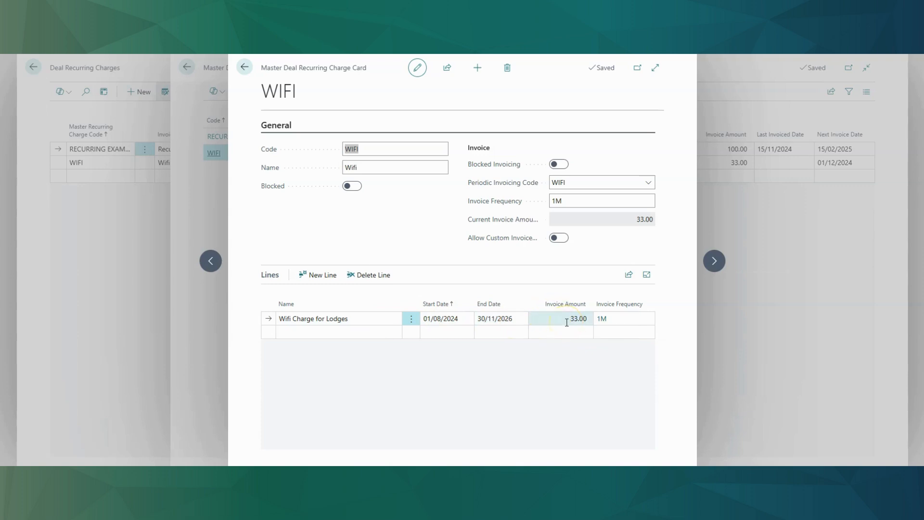
left_click(488, 271)
Review the Invoice To Date 01/12/2024 and toggle Combine Charges to Single Invoice on, then off
left_click(488, 271)
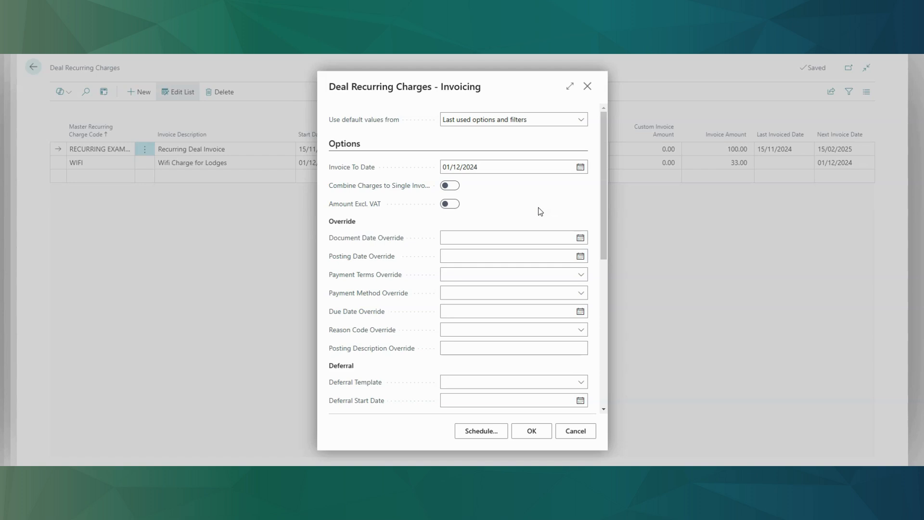
left_click(374, 174)
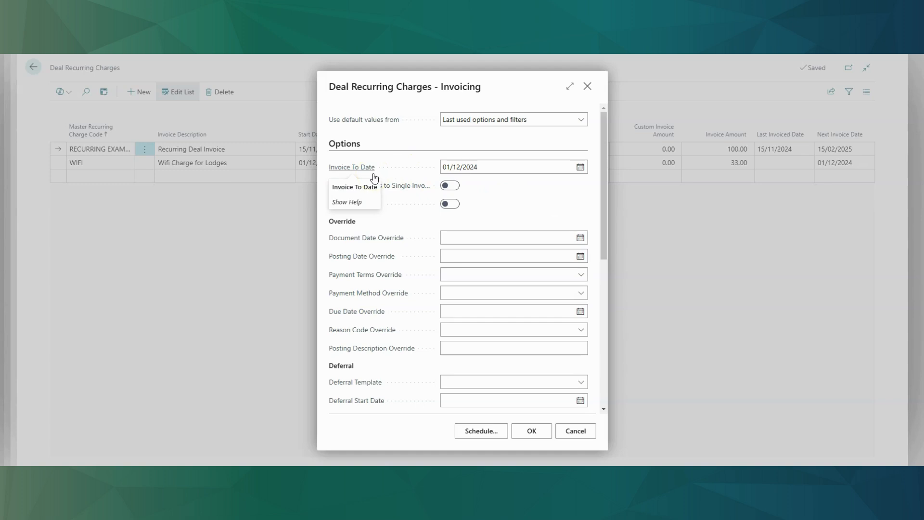
left_click(480, 191)
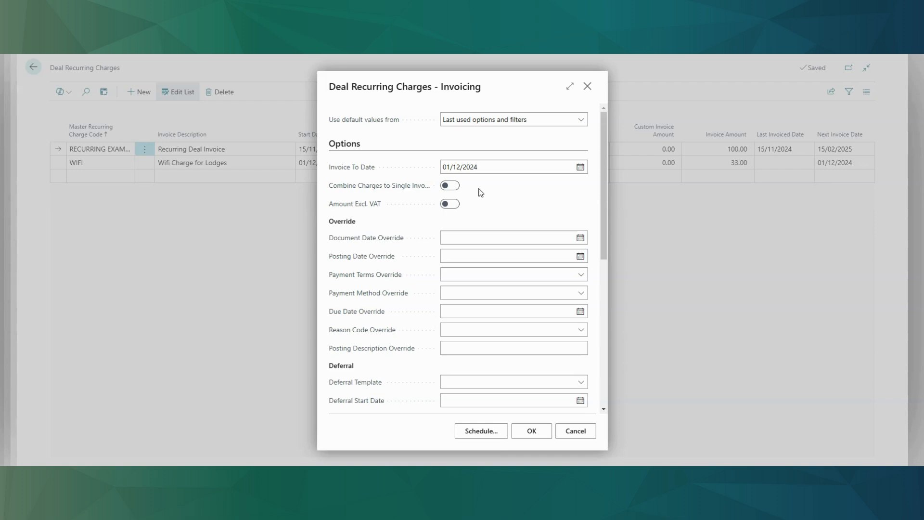
left_click(396, 194)
left_click(448, 187)
left_click(448, 187)
Set the Completed Deal No. filter to D0000001 and confirm the invoicing options
scroll(490, 363, "down", 2)
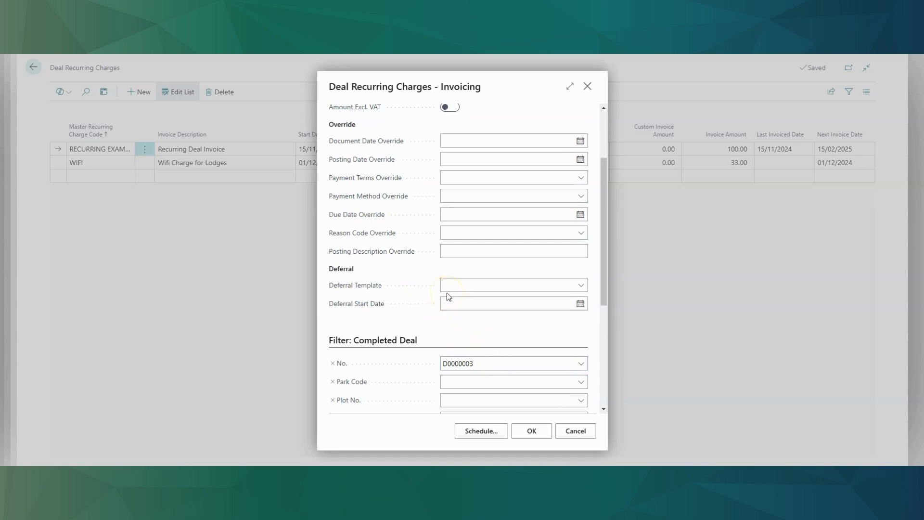
left_click(480, 308)
scroll(480, 308, "down", 2)
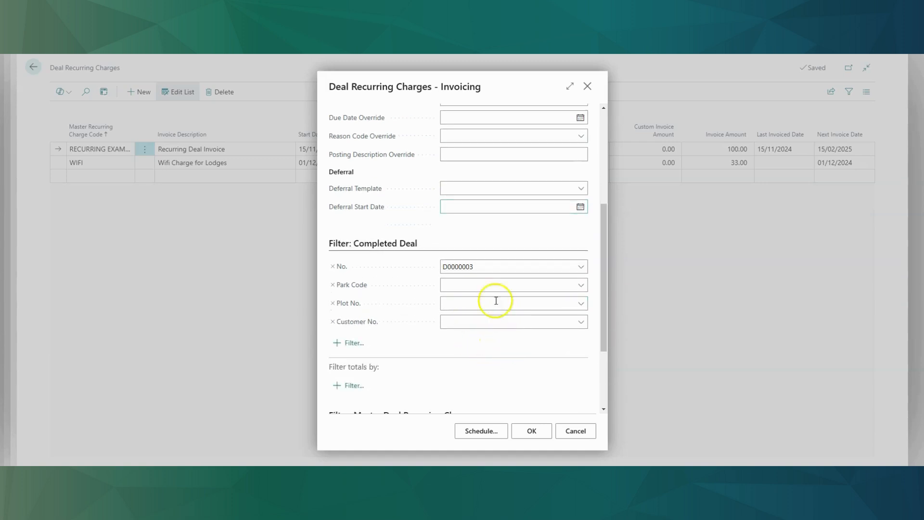
left_click(487, 267)
left_click(487, 266)
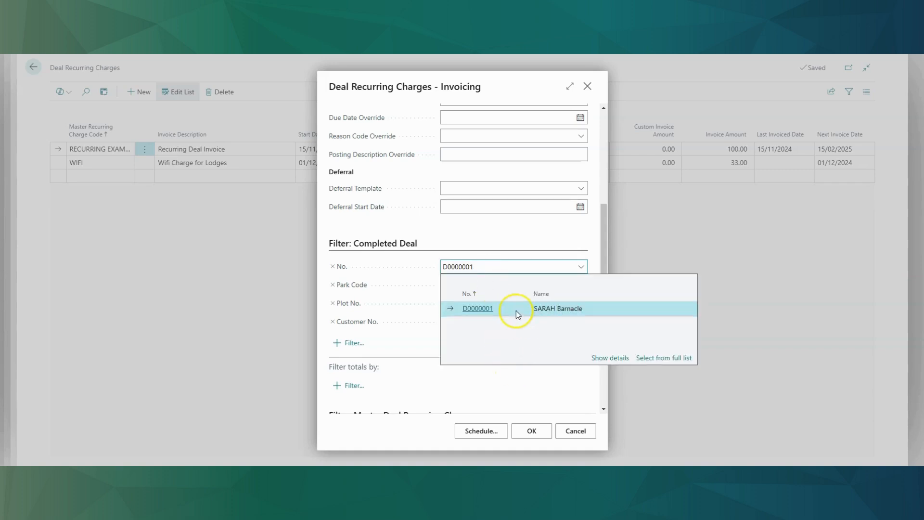
left_click(514, 309)
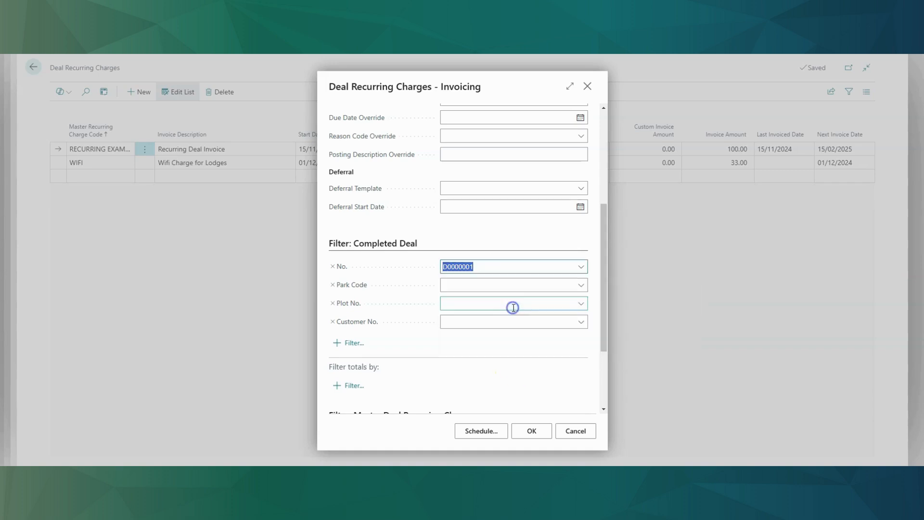
left_click(531, 431)
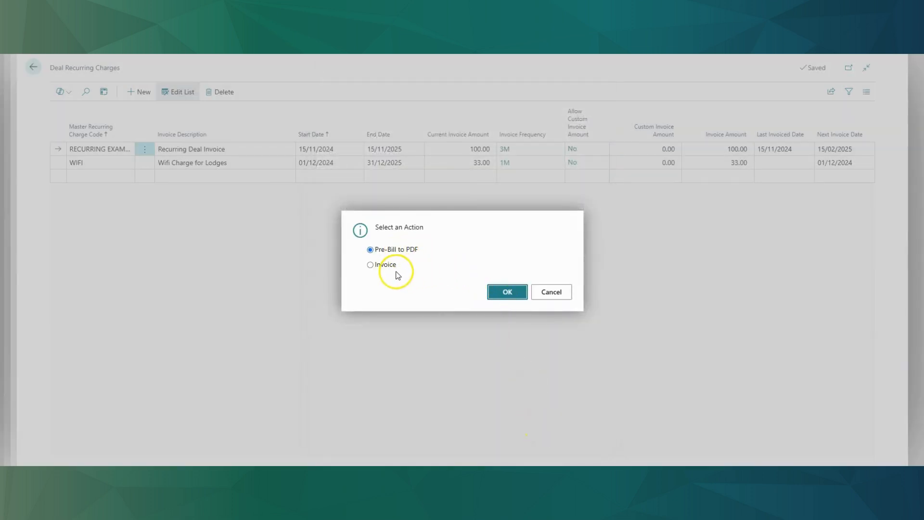
Run Pre-Bill to PDF, producing one 33.00 Wifi Charge for Lodges invoice
left_click(494, 290)
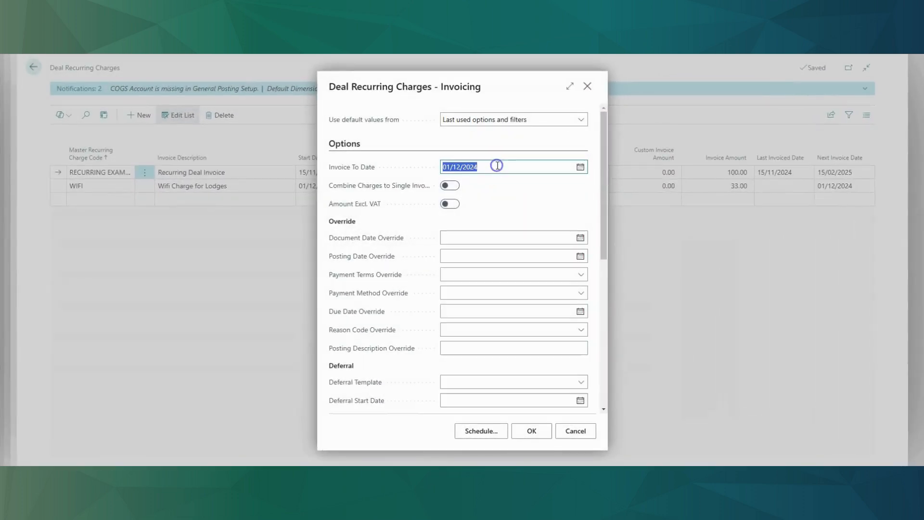
Change Invoice To Date to 01/12/2025 and run Pre-Bill to PDF again
left_click(488, 166)
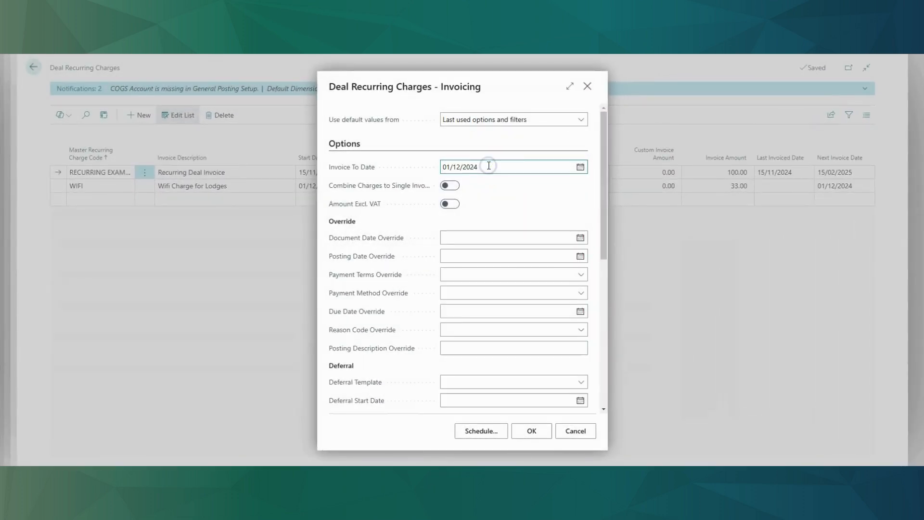
key("BackSpace")
type("5")
key("Tab")
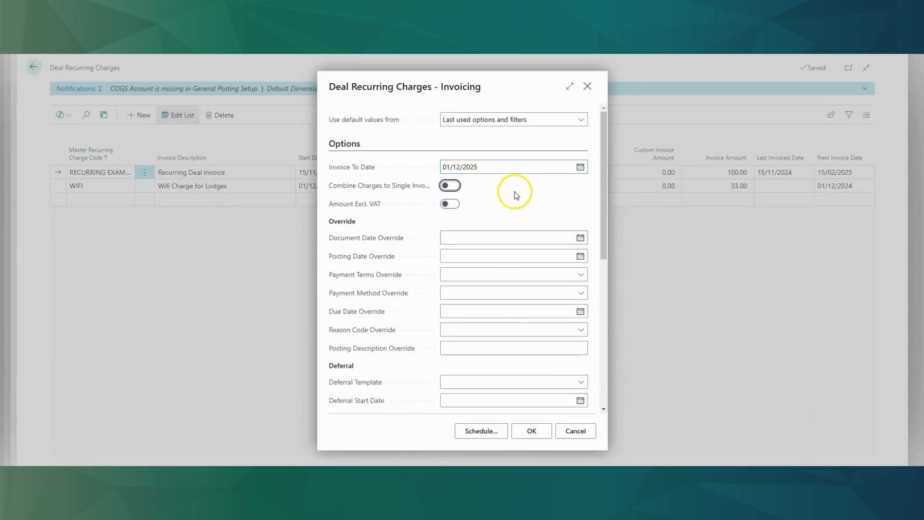
left_click(529, 433)
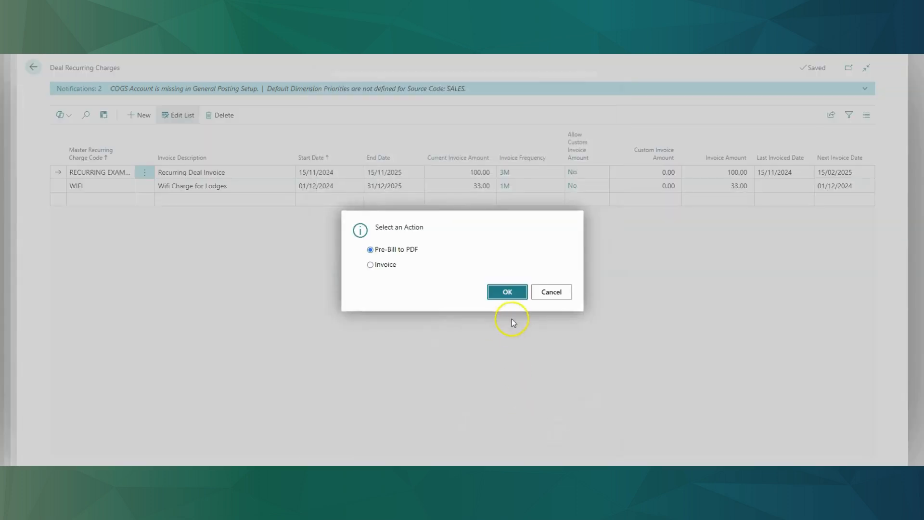
left_click(510, 291)
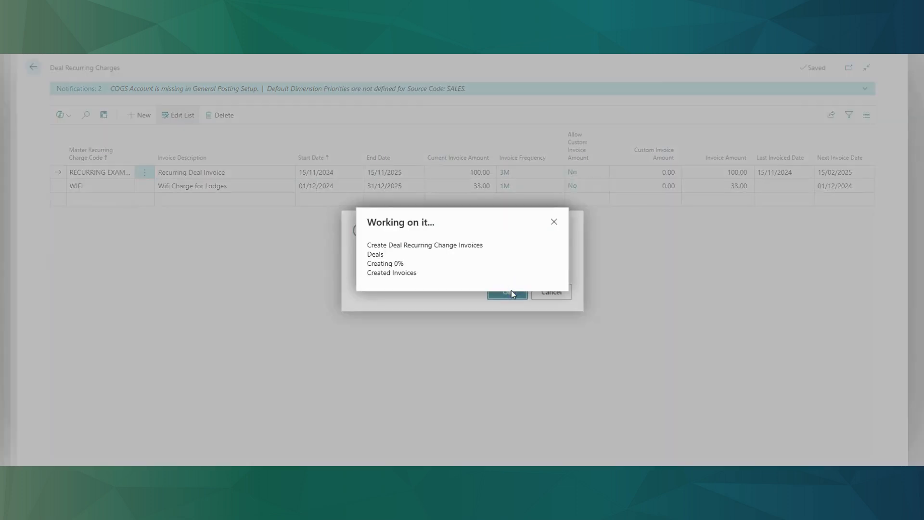